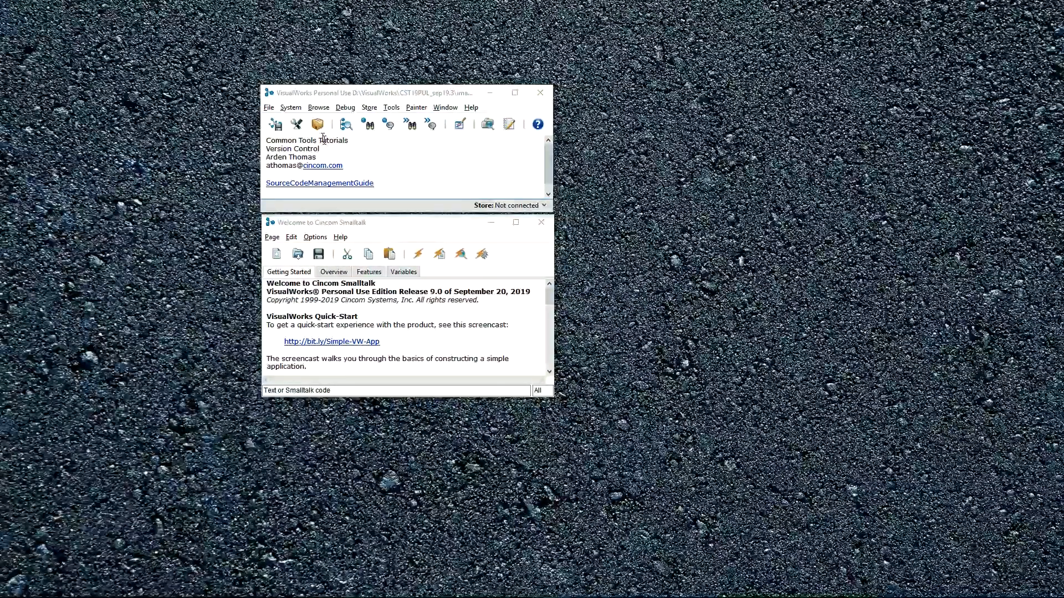
# - Load the StoreForSQLite3 parcel from the Version Control category of the Parcel Manager
pyautogui.click(317, 125)
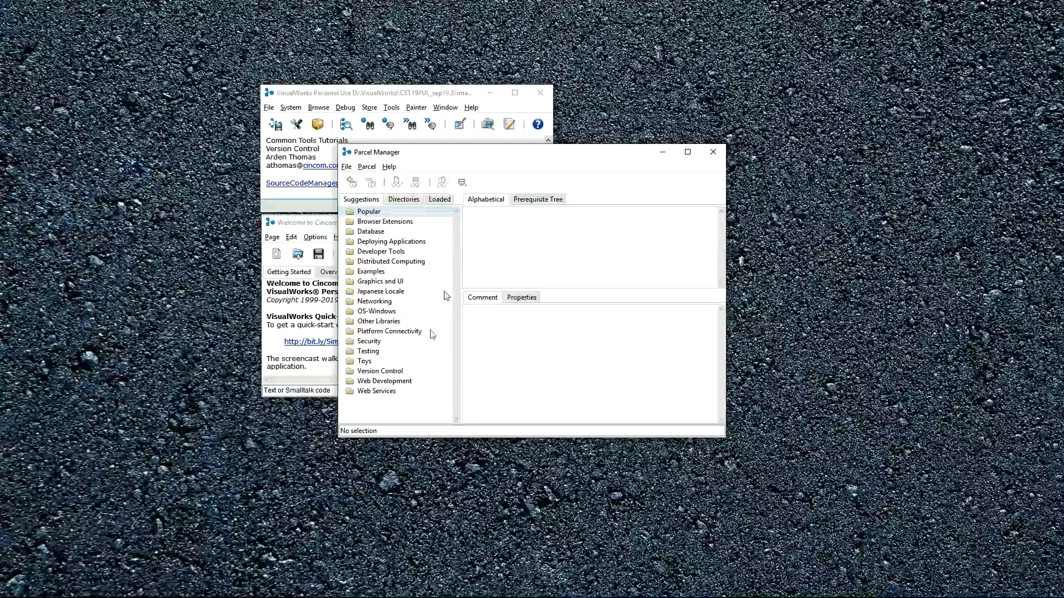
pyautogui.click(380, 372)
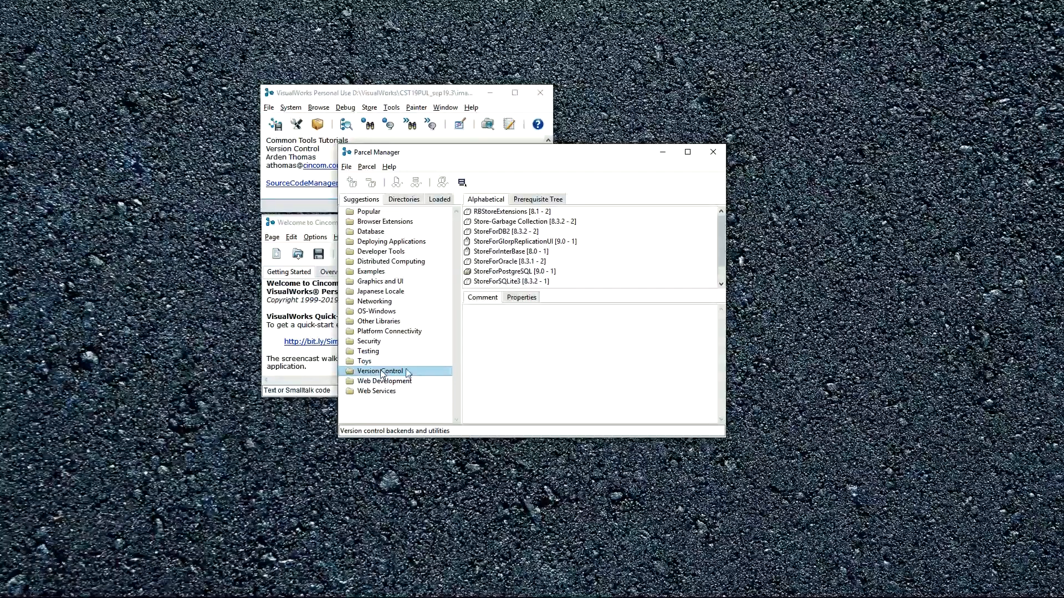
pyautogui.click(496, 282)
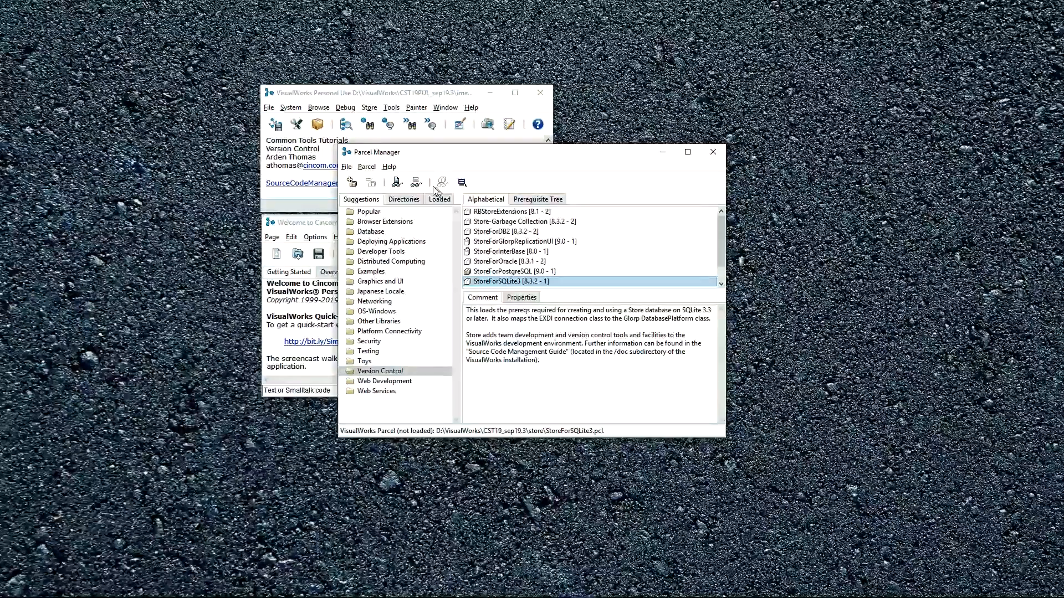
pyautogui.click(351, 183)
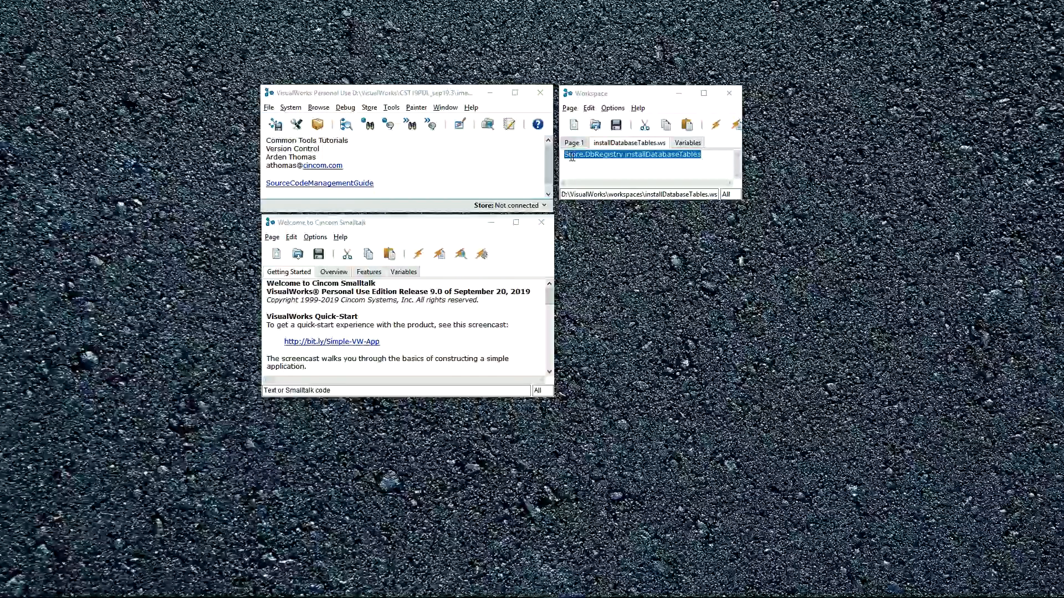
# - Evaluate "Store.DbRegistry installDatabaseTables" in the workspace and choose SQLite3Connection as the database connection interface
pyautogui.click(715, 125)
pyautogui.moveTo(706, 77); pyautogui.dragTo(577, 185)
pyautogui.click(570, 225)
pyautogui.click(517, 257)
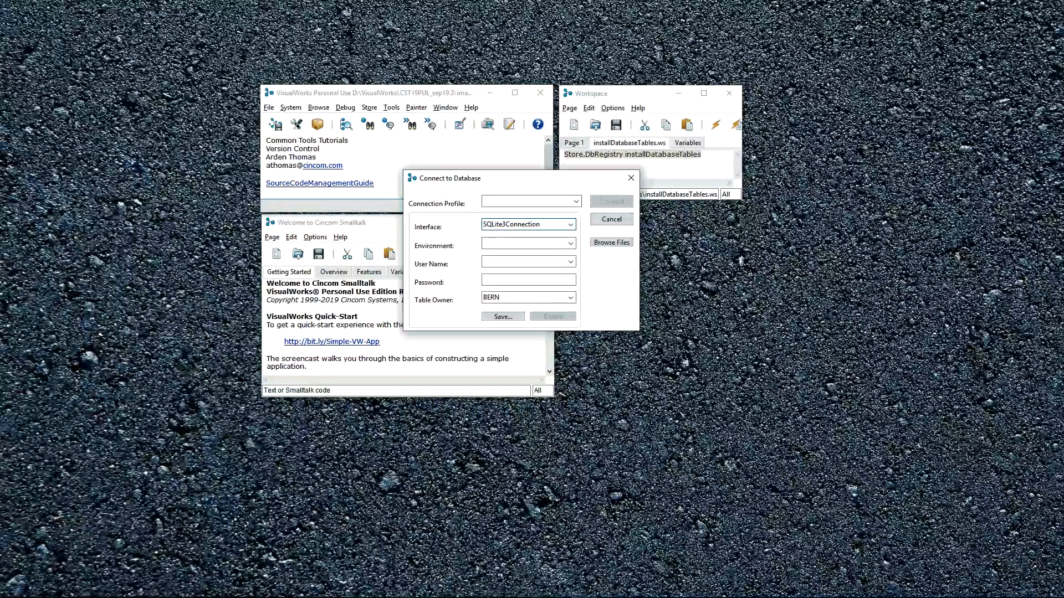
# - Set the environment to repo, enter the user name and account password, and connect to the database
pyautogui.click(536, 245)
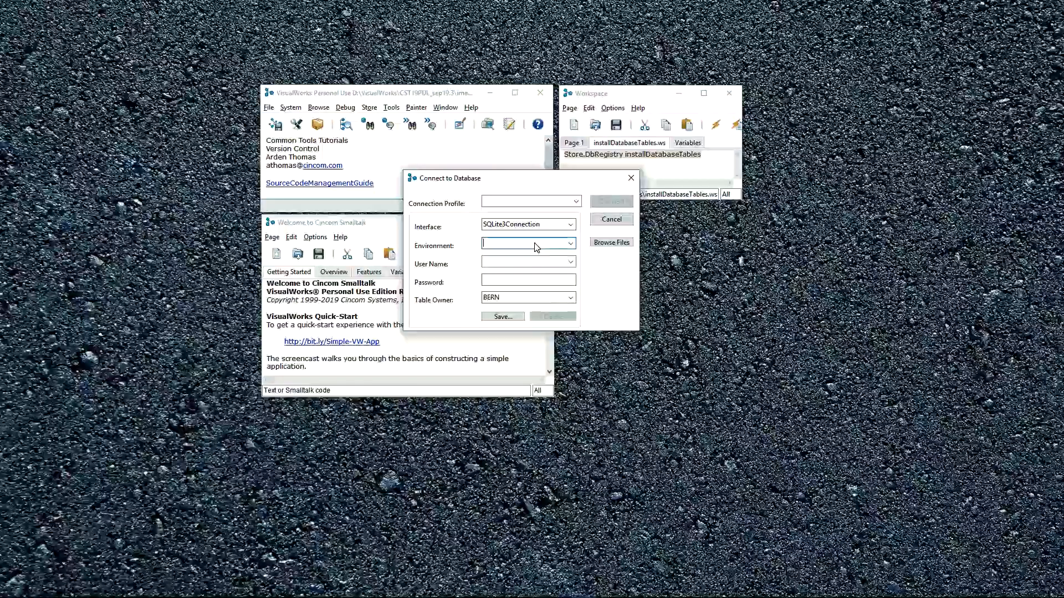
pyautogui.write('repo')
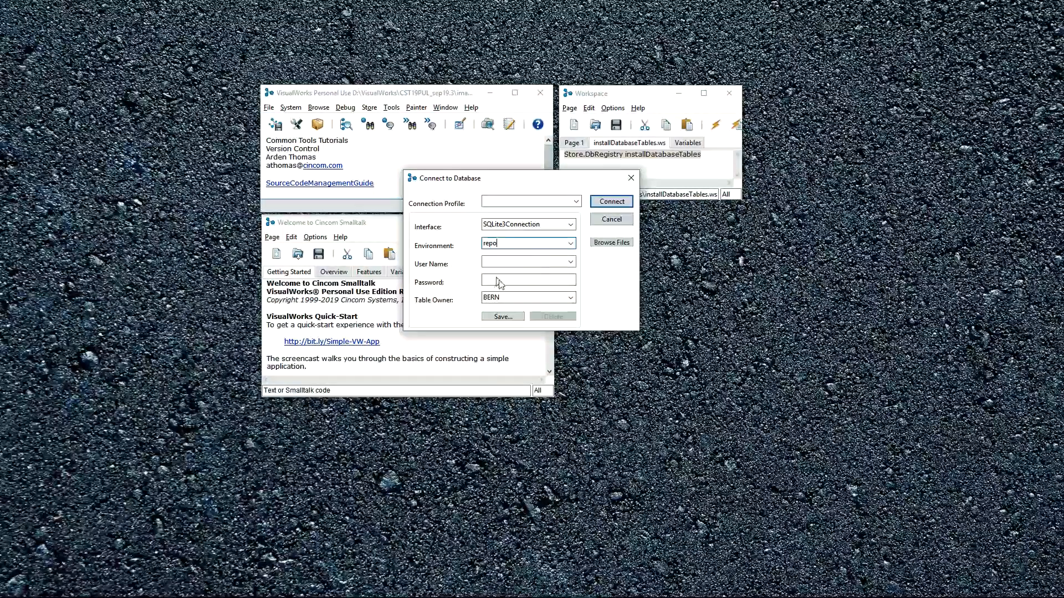
pyautogui.click(505, 262)
pyautogui.write('Arden')
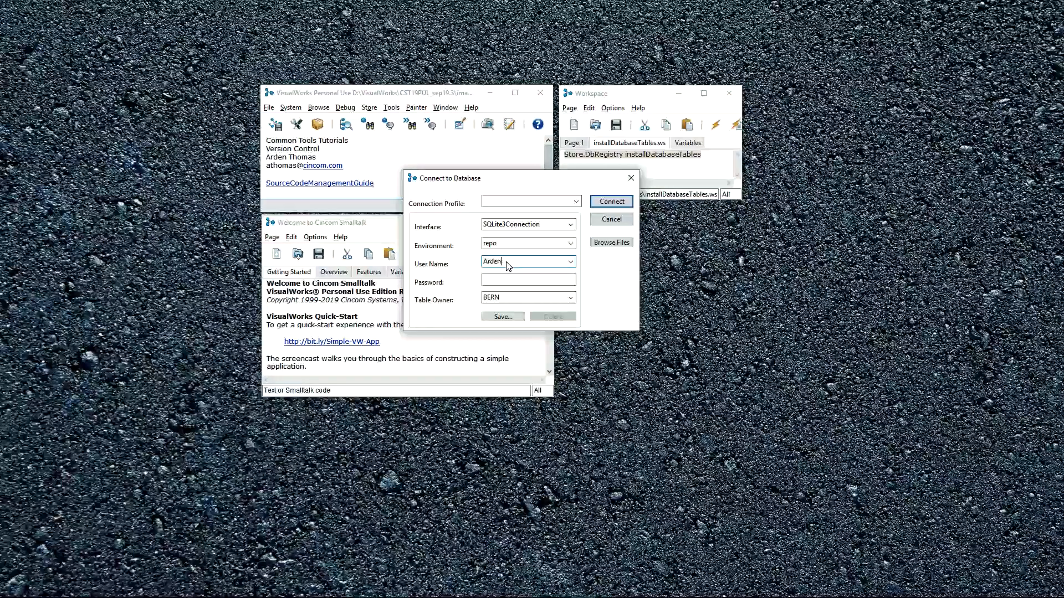
pyautogui.press('Tab')
pyautogui.write('*****')
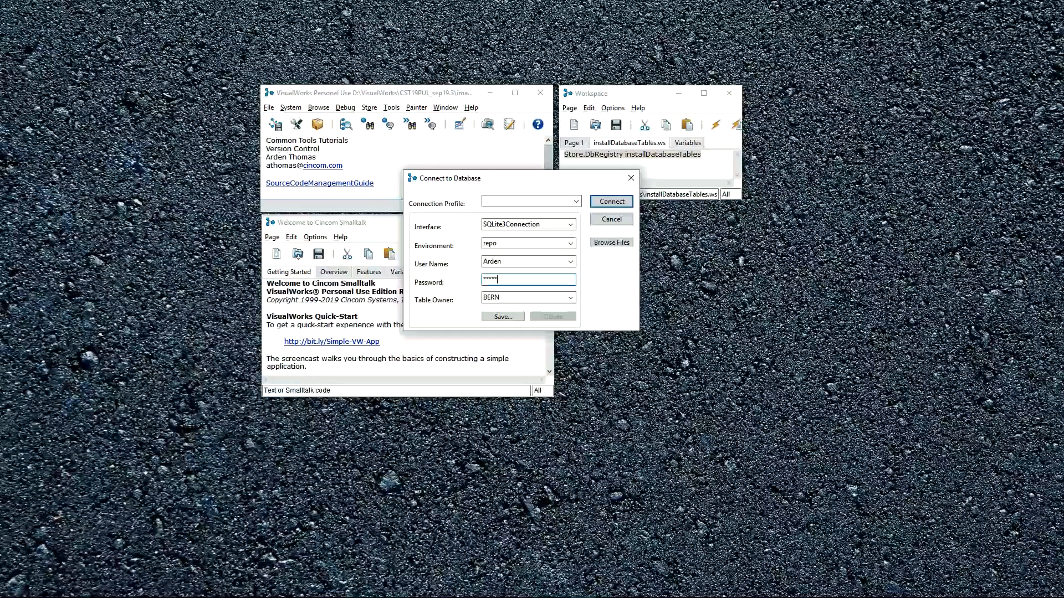
pyautogui.click(612, 201)
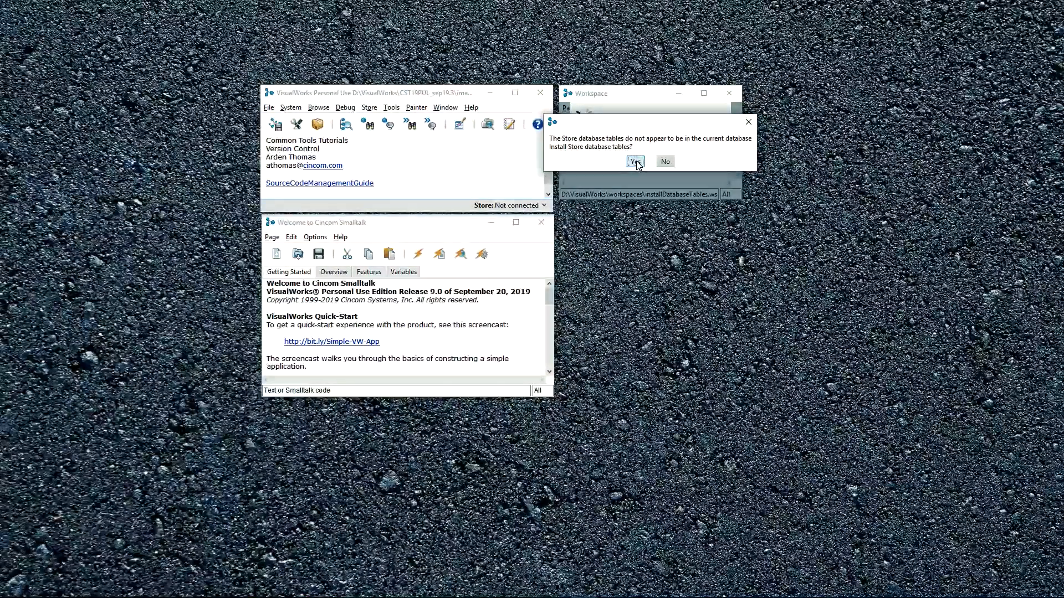
# - Install the Store database tables with repository name Repo, declining access for VisualWorks 7.6 and earlier images and declining management policies
pyautogui.click(635, 162)
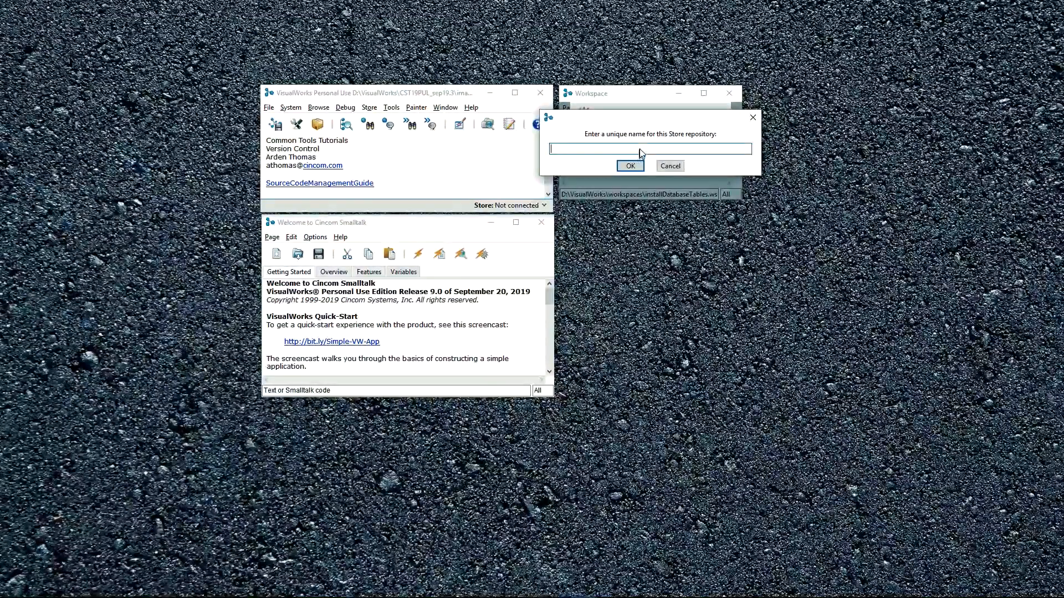
pyautogui.write('Repo')
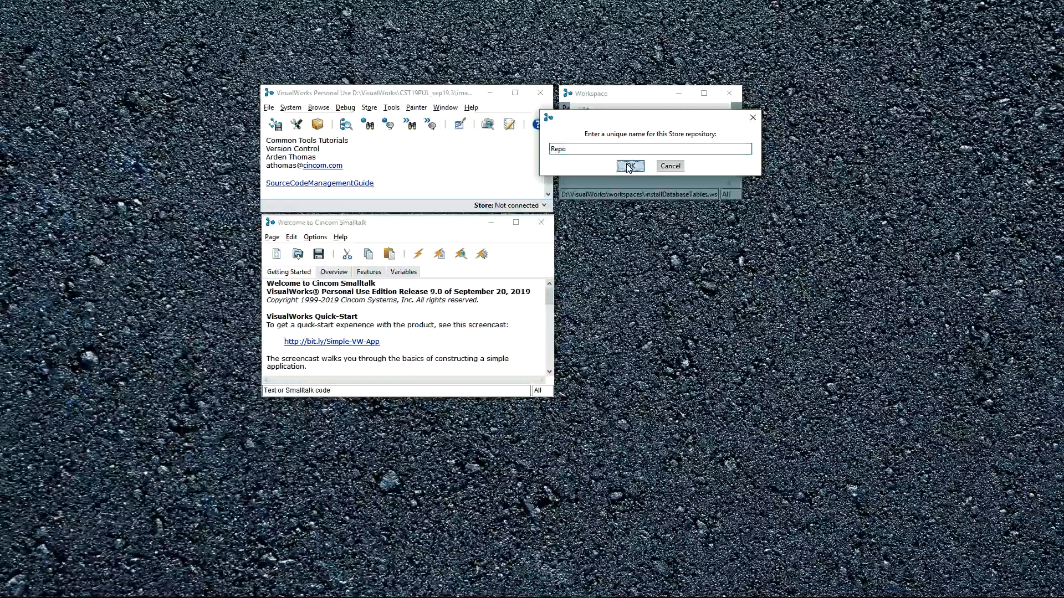
pyautogui.click(630, 166)
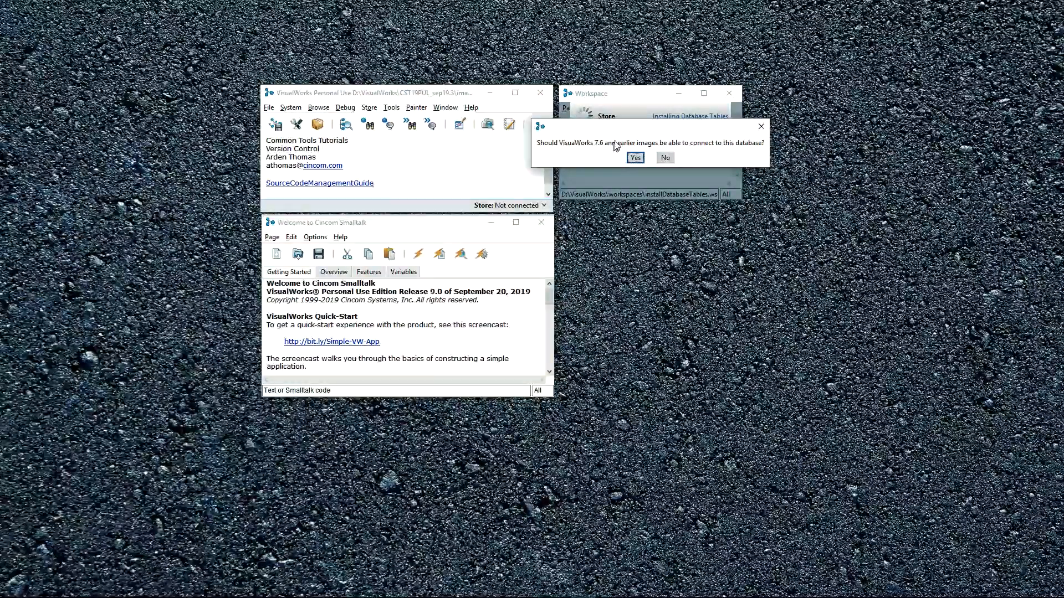
pyautogui.click(664, 157)
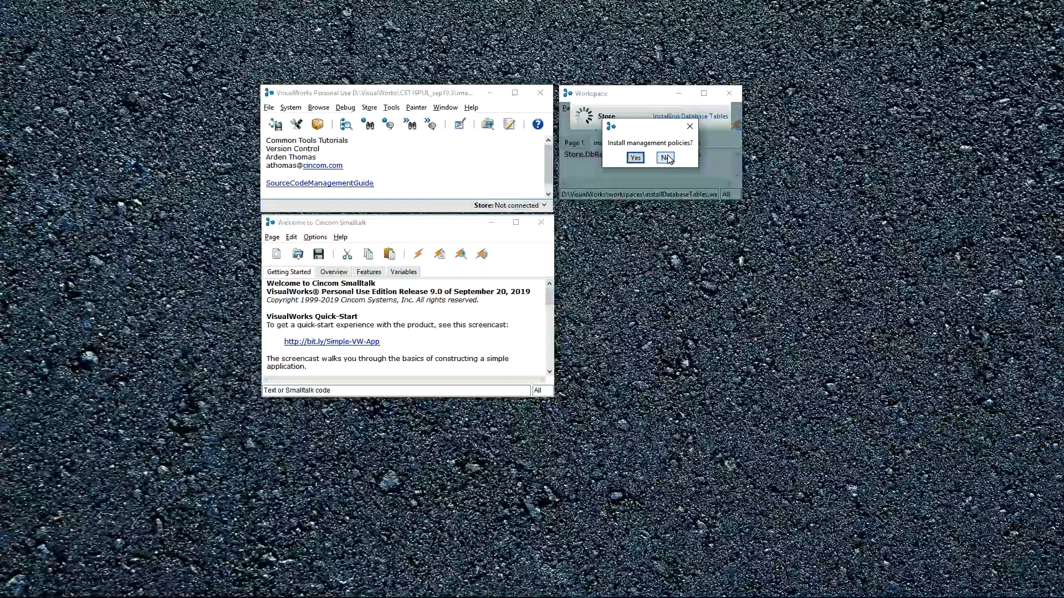
pyautogui.click(667, 158)
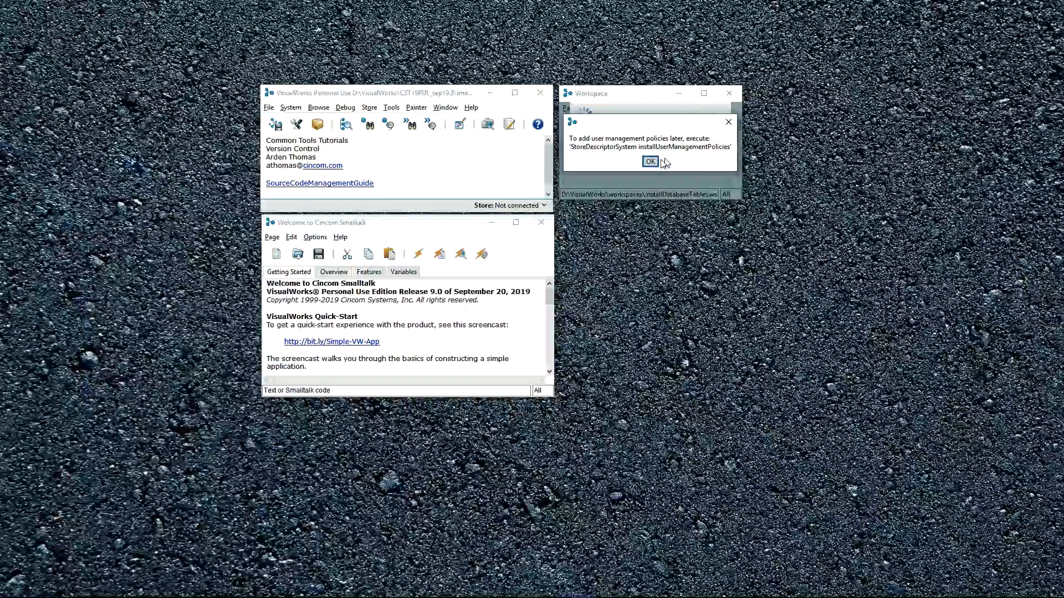
pyautogui.click(651, 161)
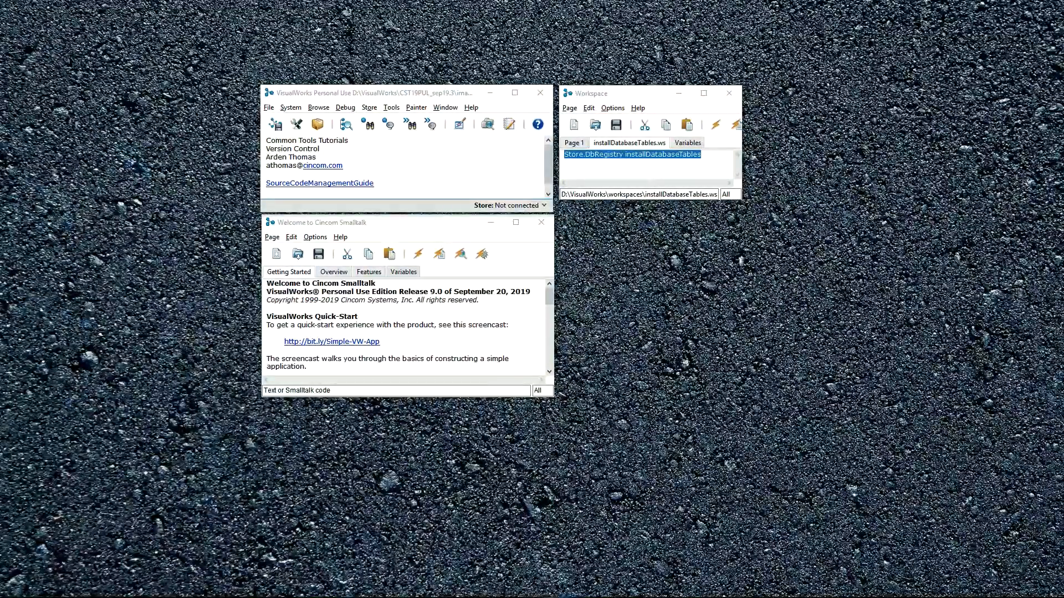
# - Open a System Browser and display the Temperature class in the Domain Models package
pyautogui.click(345, 125)
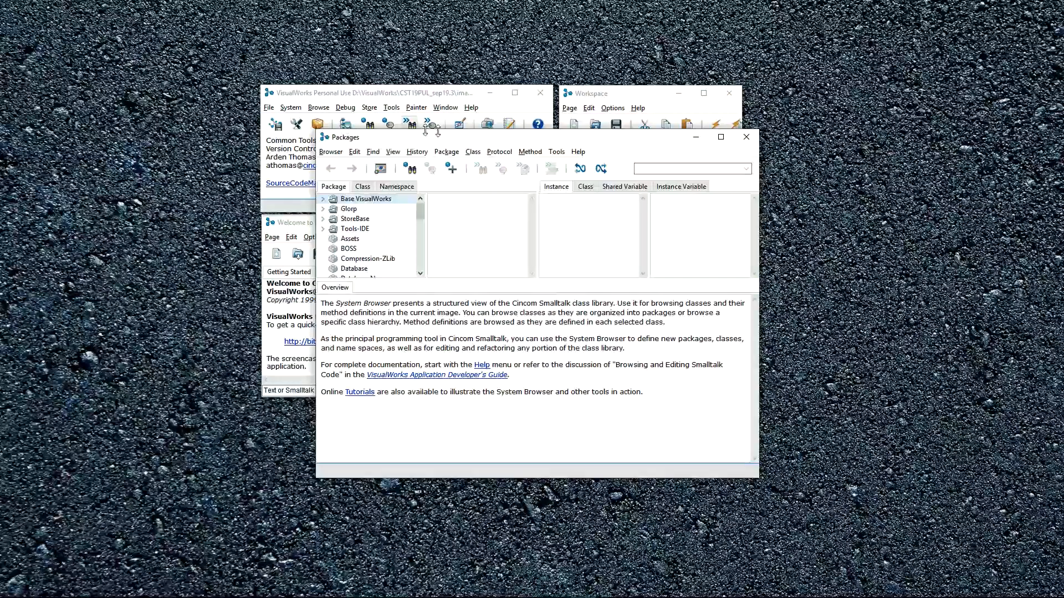
pyautogui.moveTo(453, 138); pyautogui.dragTo(454, 46)
pyautogui.scroll(-2, 392, 164)
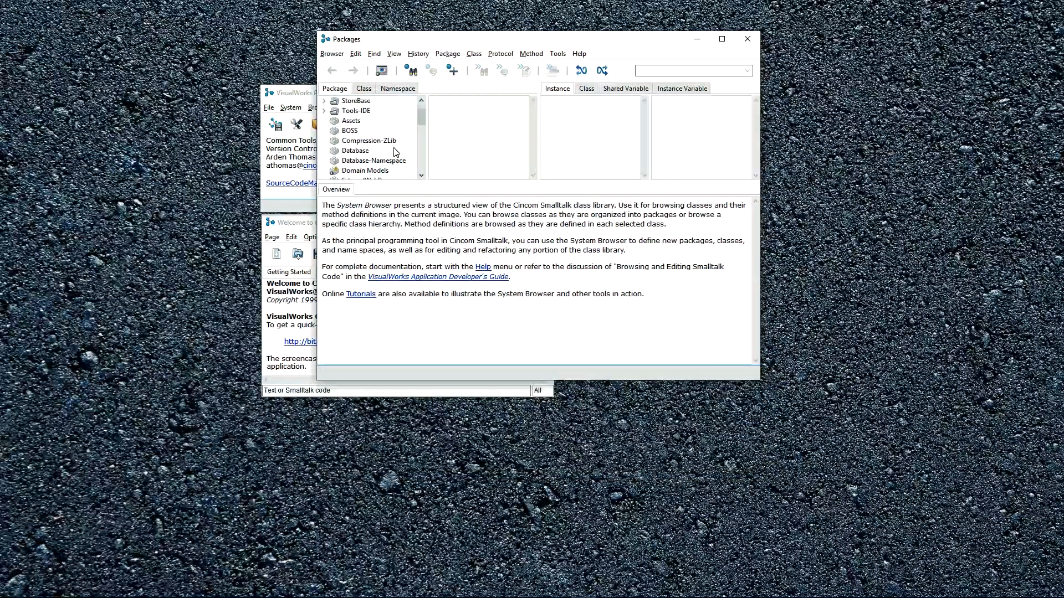
pyautogui.click(356, 151)
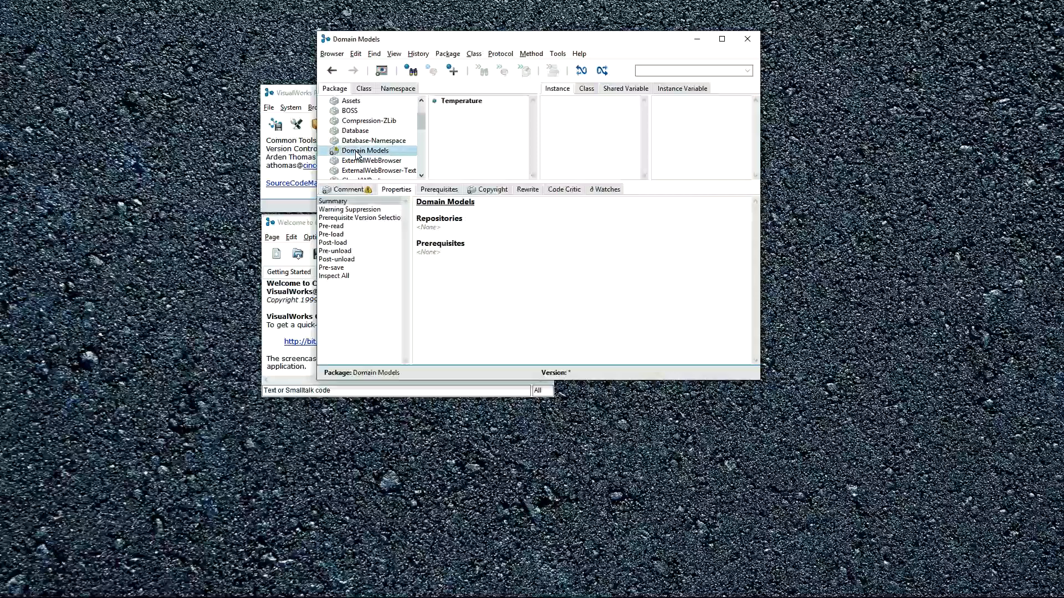
pyautogui.click(457, 102)
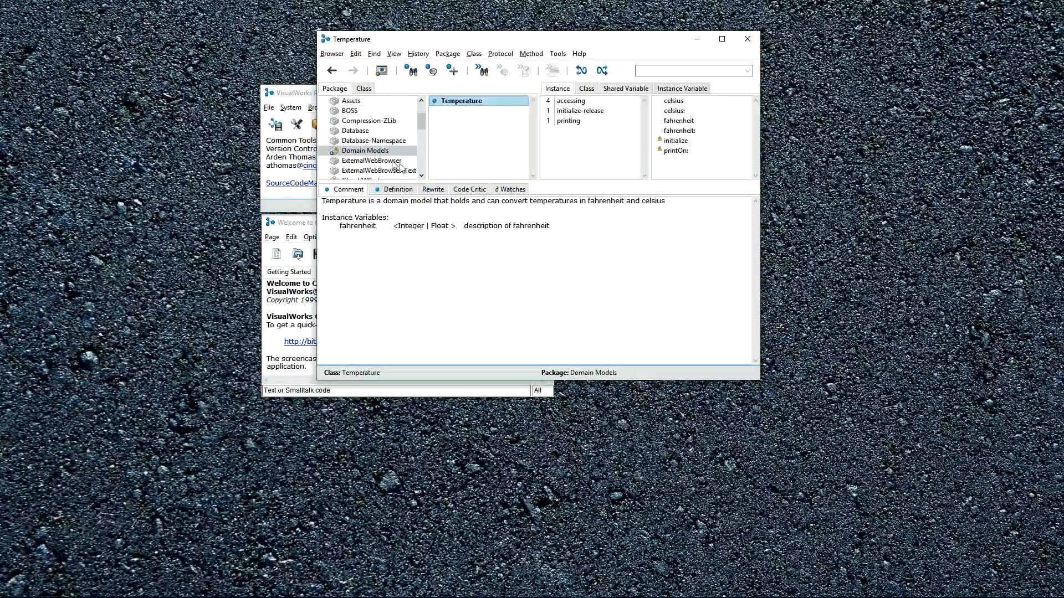
# - Start publishing the Domain Models package and reconnect the image to the repo database
pyautogui.rightClick(367, 157)
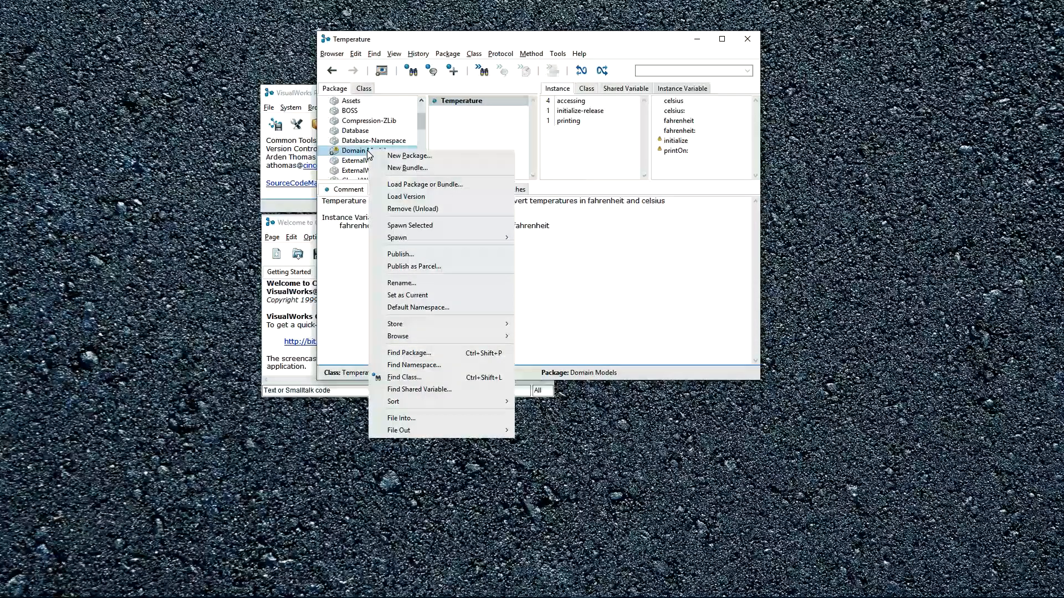
pyautogui.click(416, 256)
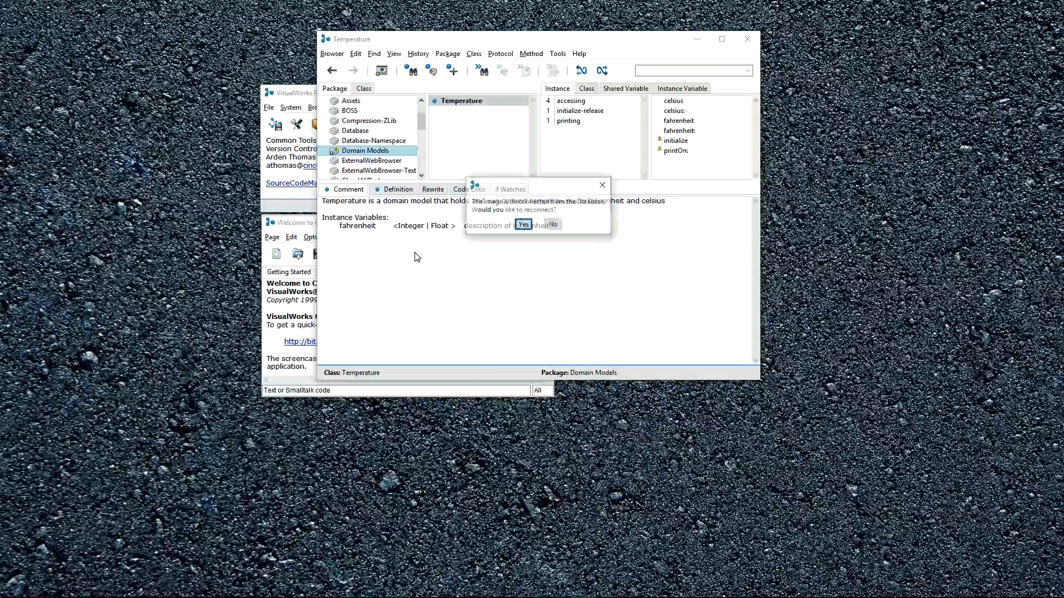
pyautogui.click(523, 225)
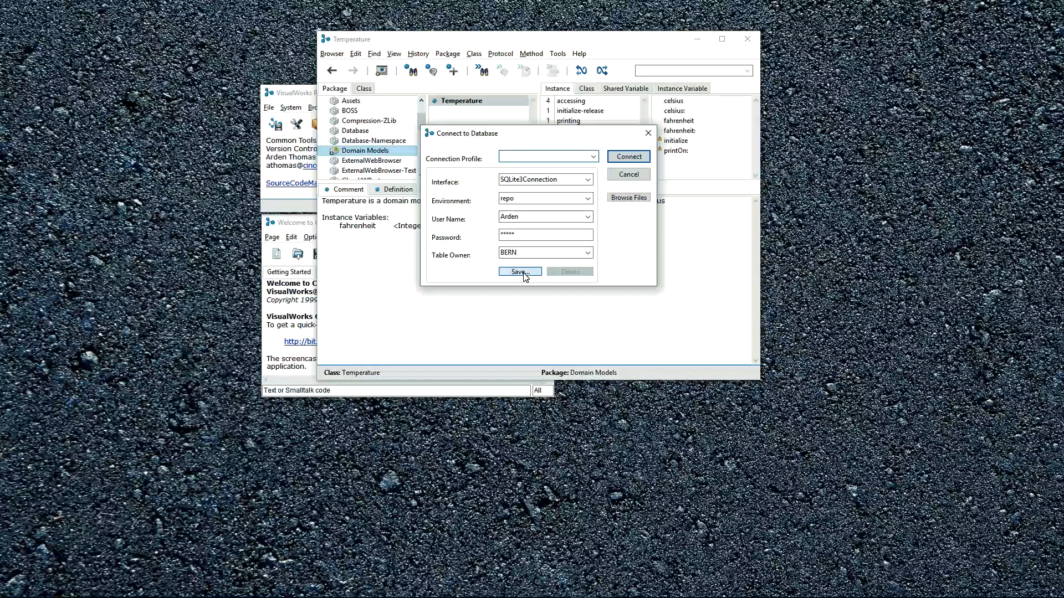
pyautogui.click(623, 160)
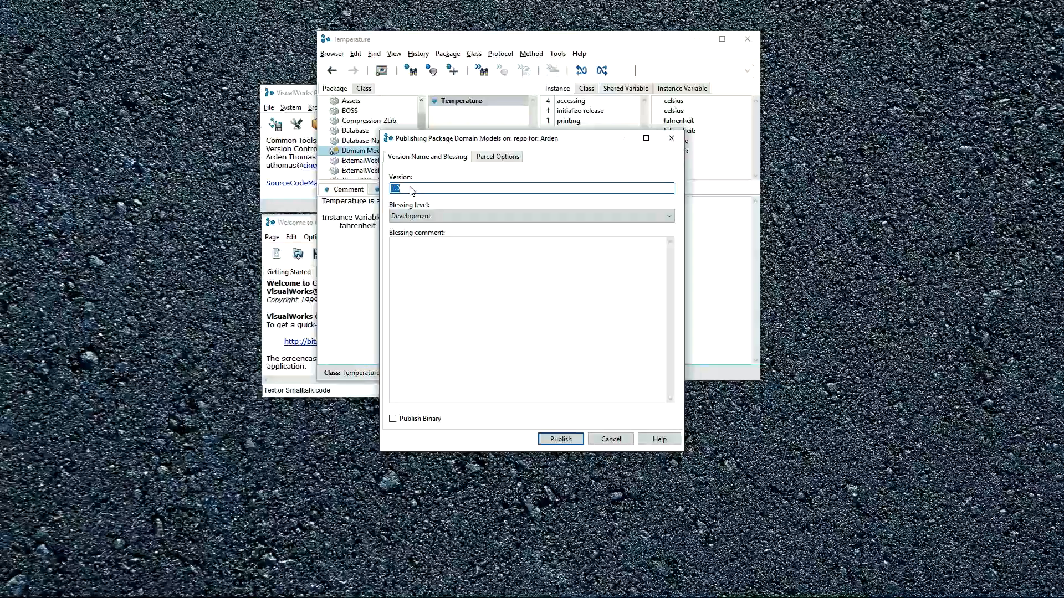
# - Publish Domain Models as version 0.1 with blessing level Development and the comment "Initial publish"
pyautogui.write('0.1')
pyautogui.click(426, 217)
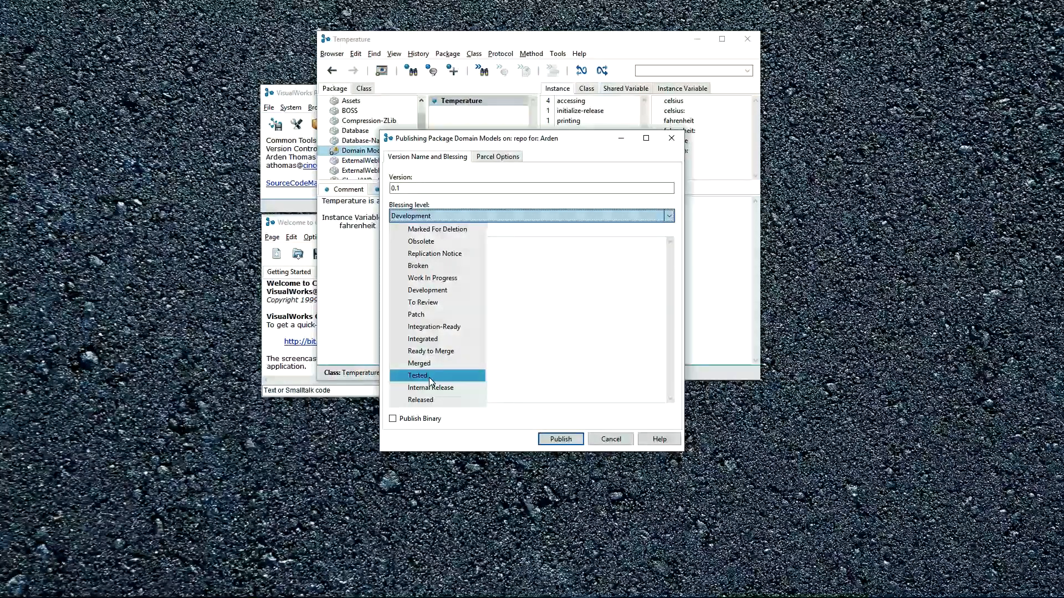
pyautogui.click(435, 291)
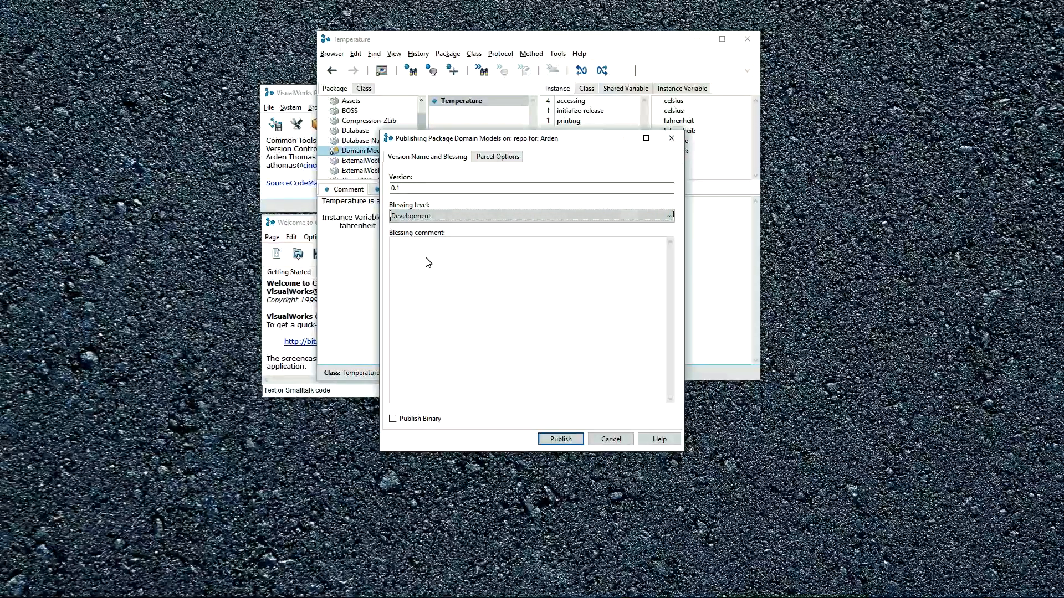
pyautogui.click(427, 262)
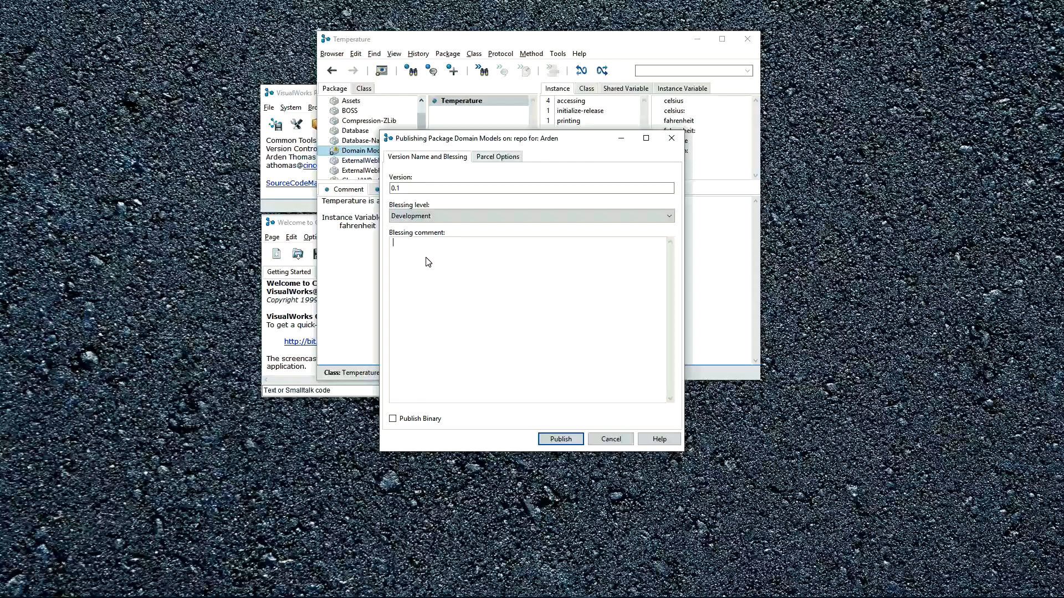
pyautogui.write('Initial publish')
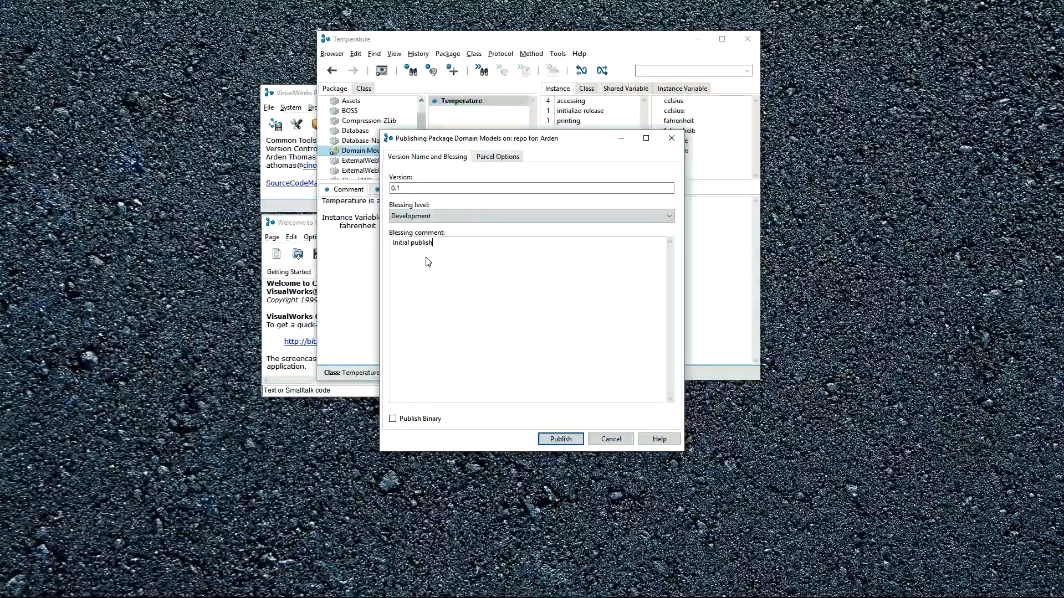
pyautogui.click(558, 440)
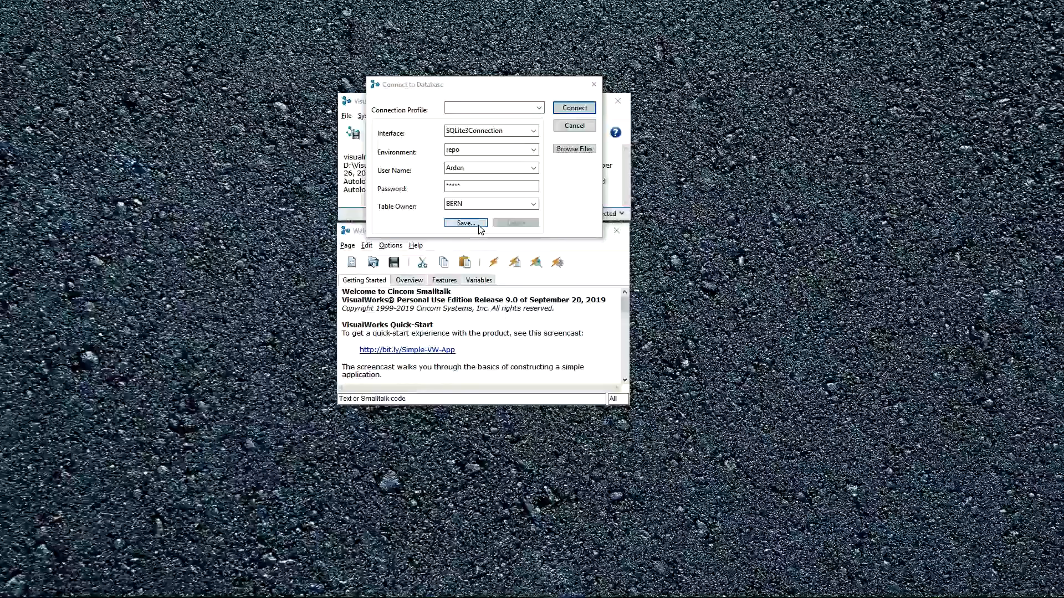
# - Connect the second image to the repo database, open its list of published items, and move that window aside
pyautogui.click(574, 107)
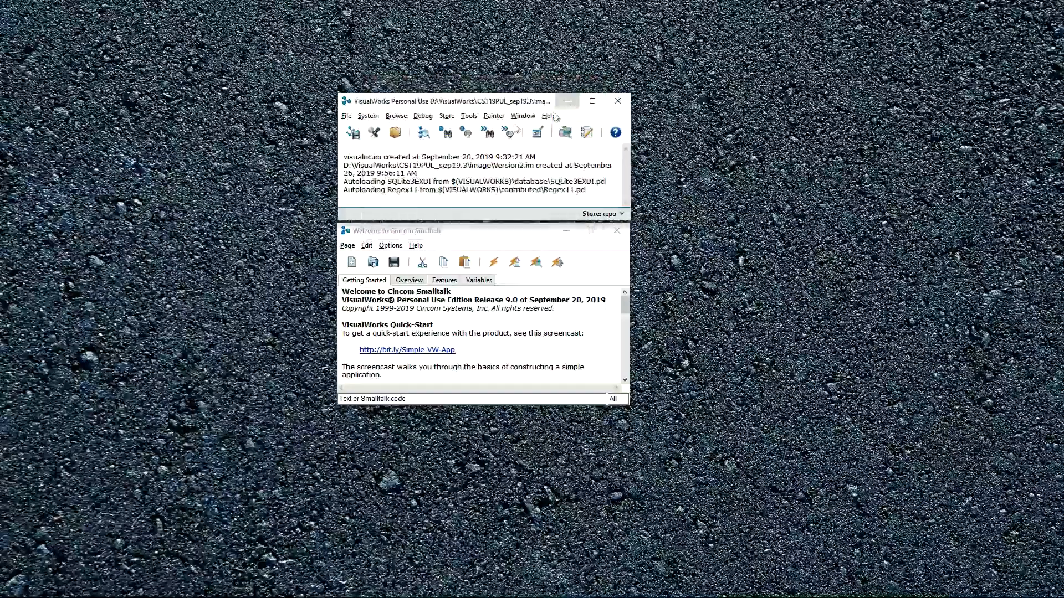
pyautogui.click(447, 116)
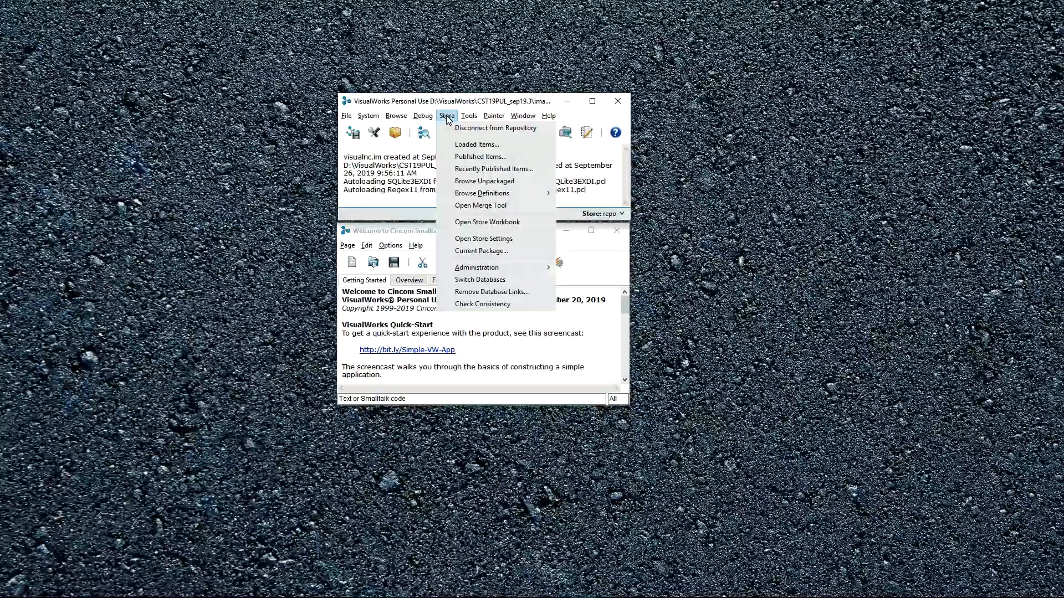
pyautogui.click(467, 158)
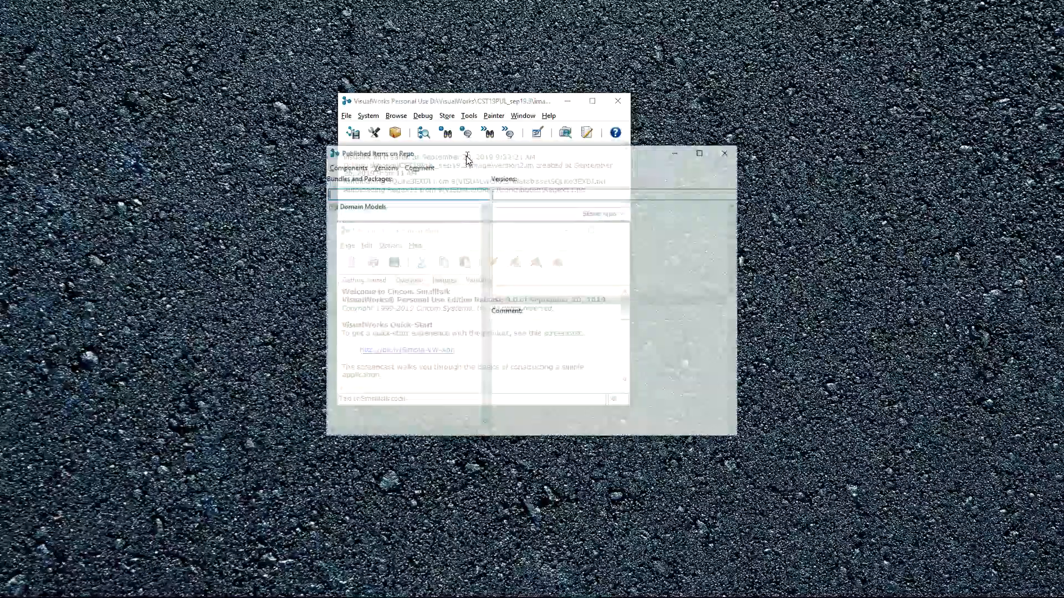
pyautogui.moveTo(451, 159); pyautogui.dragTo(649, 114)
# - Open a System Browser in the second image and check its package list for Domain Models
pyautogui.click(424, 135)
pyautogui.scroll(-1, 439, 242)
pyautogui.scroll(-8, 440, 243)
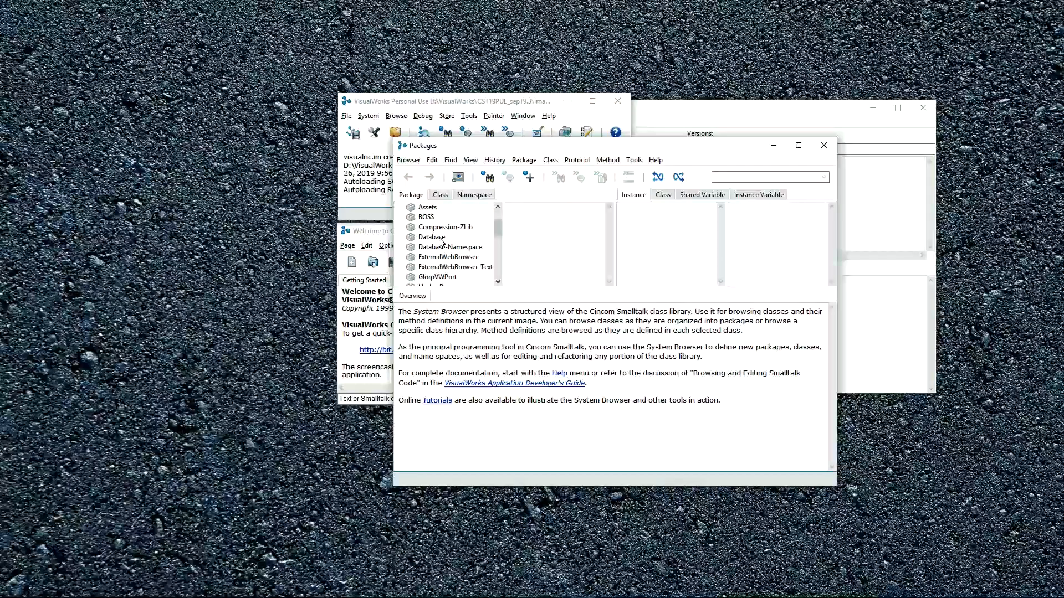
pyautogui.scroll(5, 448, 250)
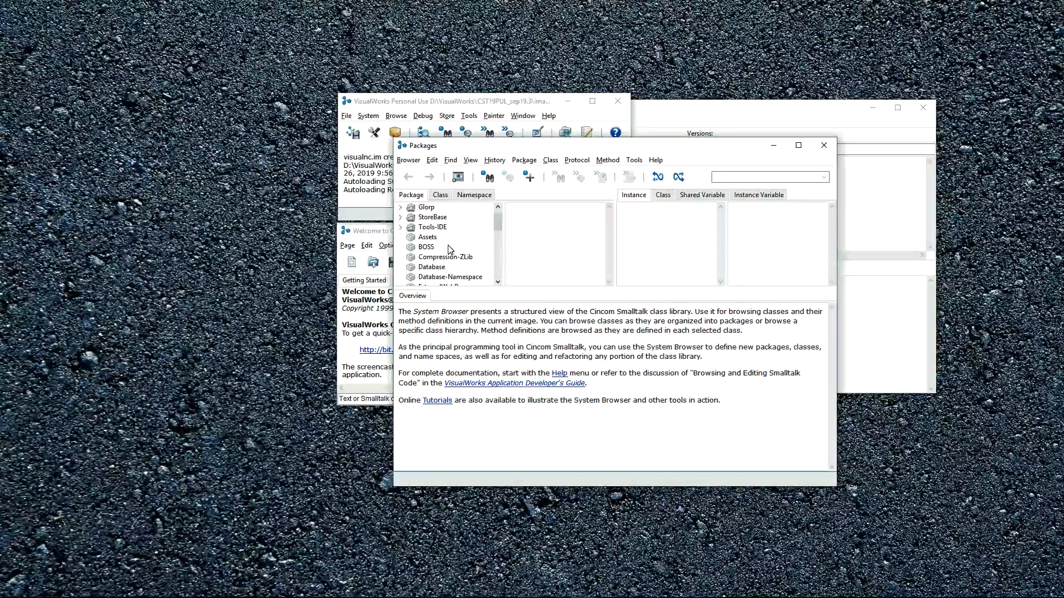
# - Close the System Browser and load version 0.1 of Domain Models from the published items list into the image
pyautogui.scroll(4, 449, 250)
pyautogui.click(832, 148)
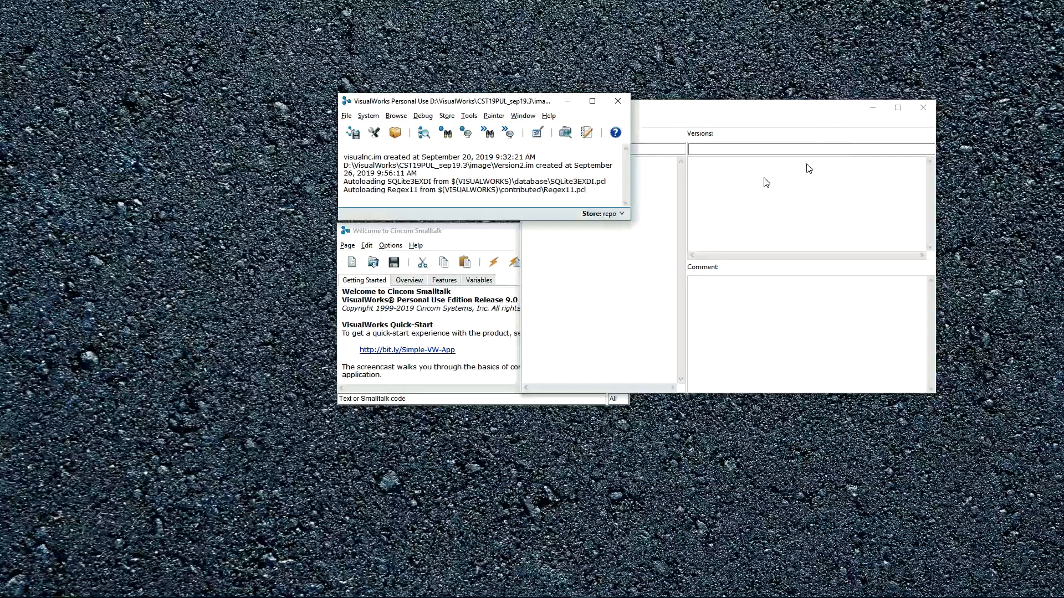
pyautogui.moveTo(681, 110); pyautogui.dragTo(627, 66)
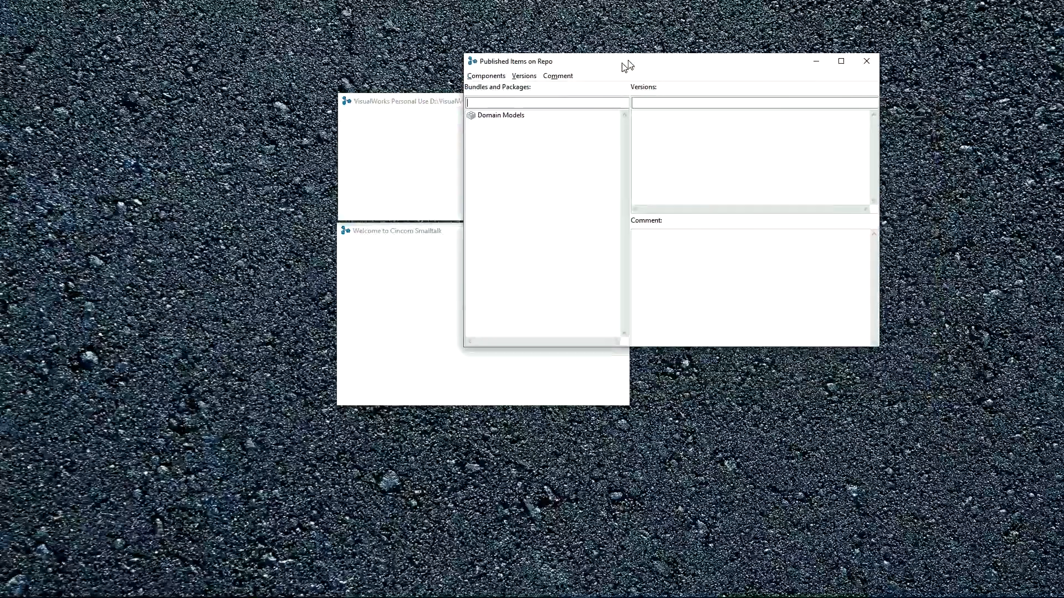
pyautogui.click(516, 109)
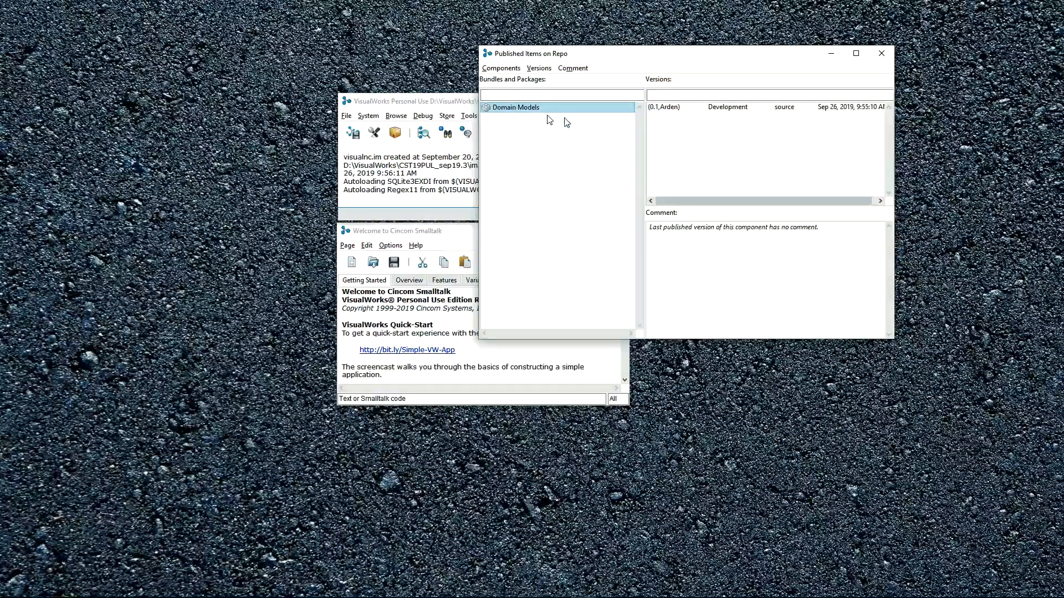
pyautogui.click(667, 111)
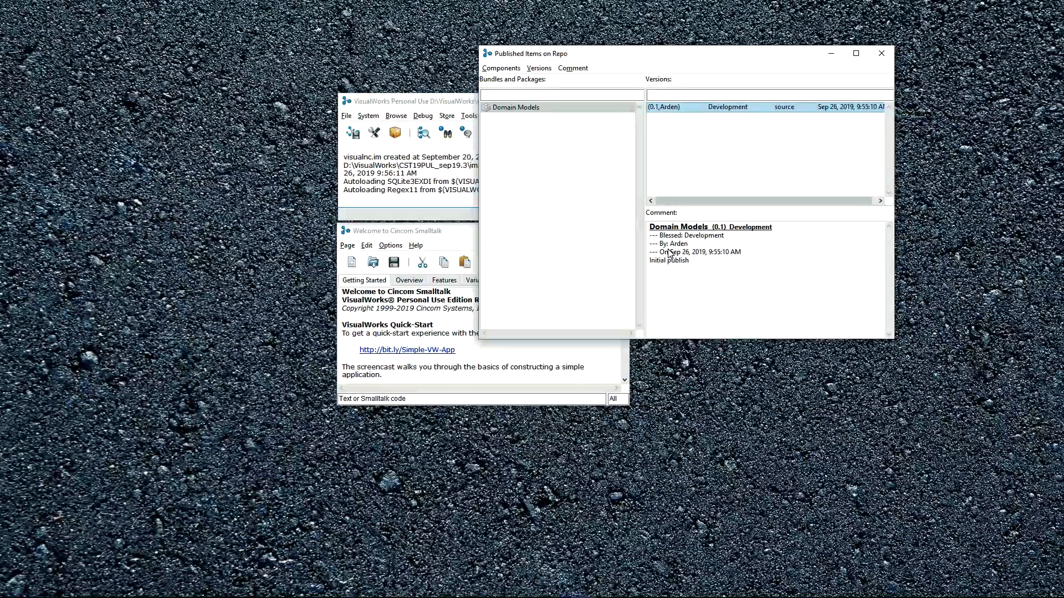
pyautogui.rightClick(673, 108)
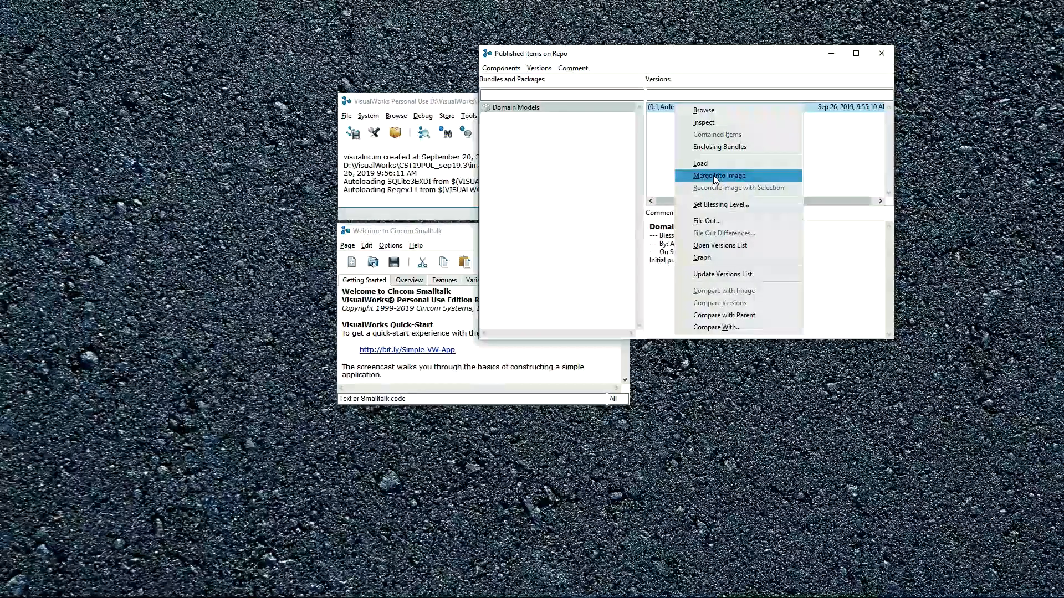
pyautogui.click(709, 164)
# - Open a new System Browser and show the Temperature class in the Domain Models package
pyautogui.click(424, 133)
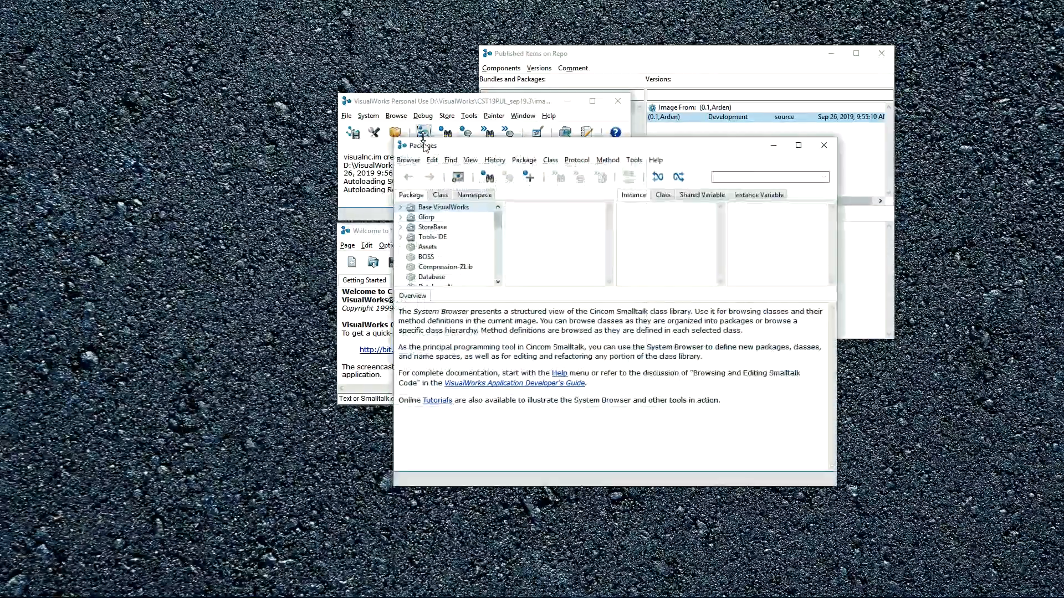
pyautogui.scroll(-2, 453, 262)
pyautogui.click(427, 258)
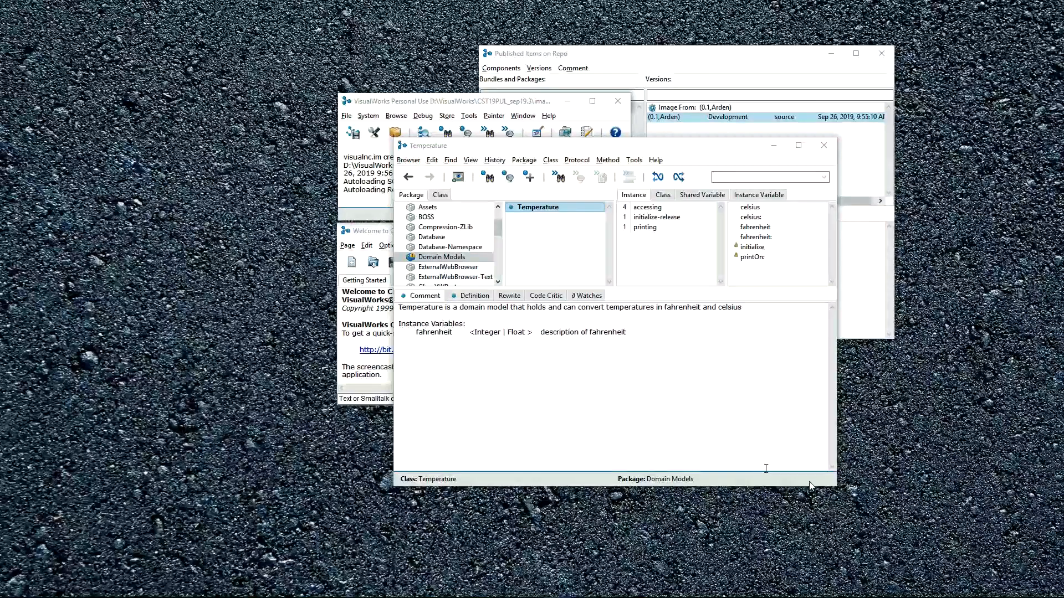
# - In Temperature's initialize method, delete the two template comments around the fahrenheit assignment and the ^self line
pyautogui.click(752, 247)
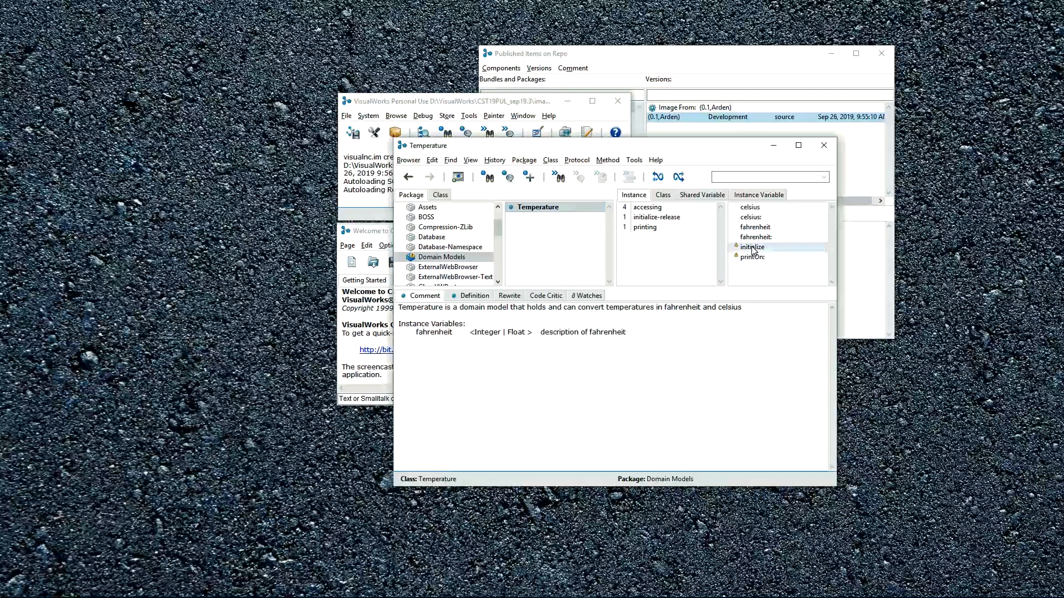
pyautogui.moveTo(398, 340); pyautogui.dragTo(731, 338)
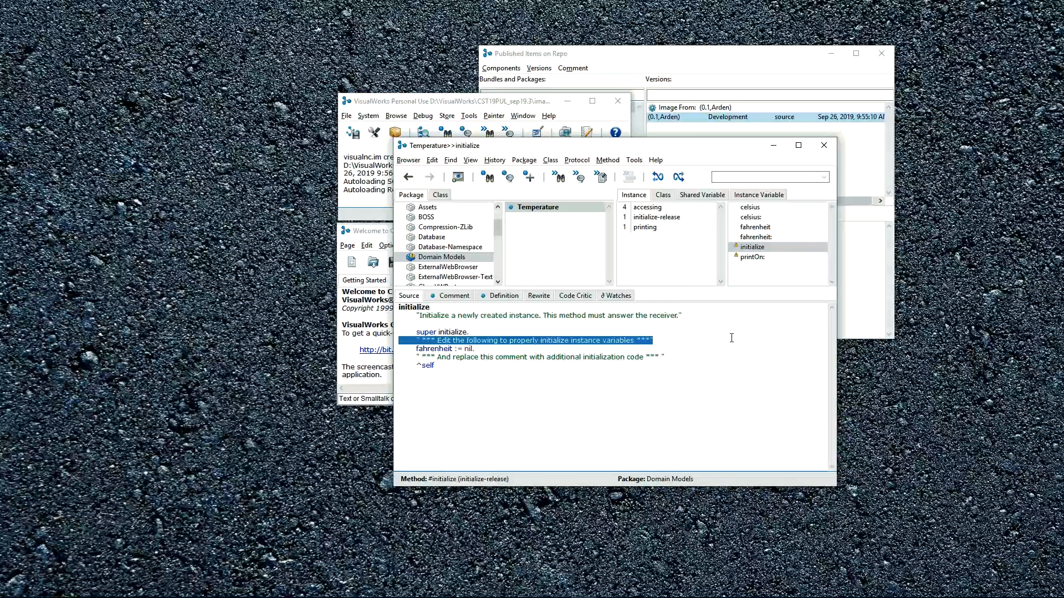
pyautogui.press('BackSpace')
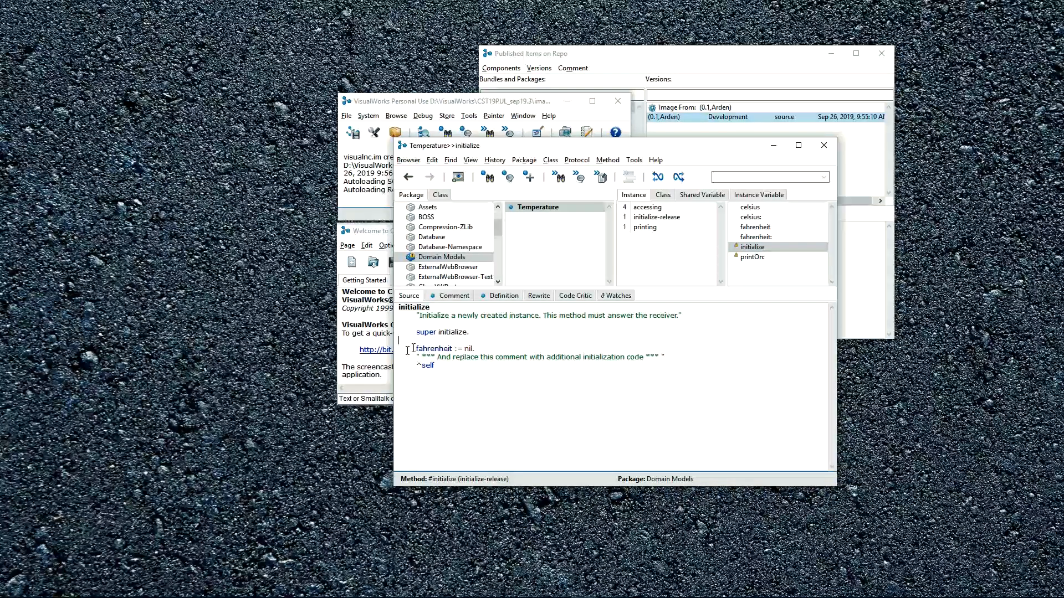
pyautogui.moveTo(416, 357); pyautogui.dragTo(494, 373)
pyautogui.press('BackSpace')
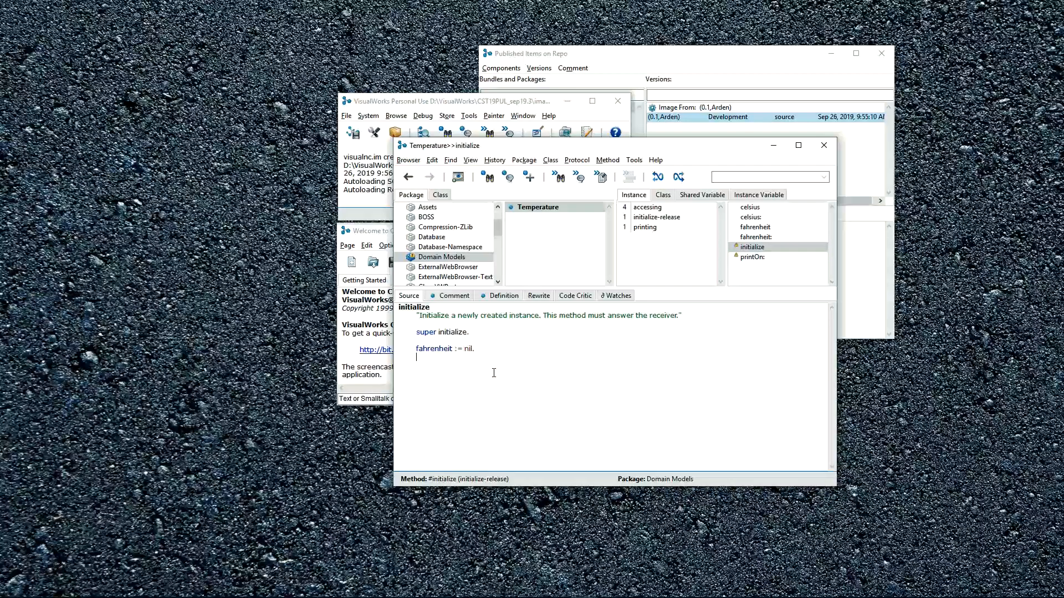
# - Remove the initialize method's header comment and the blank line above the fahrenheit assignment, and accept the method
pyautogui.tripleClick(717, 316)
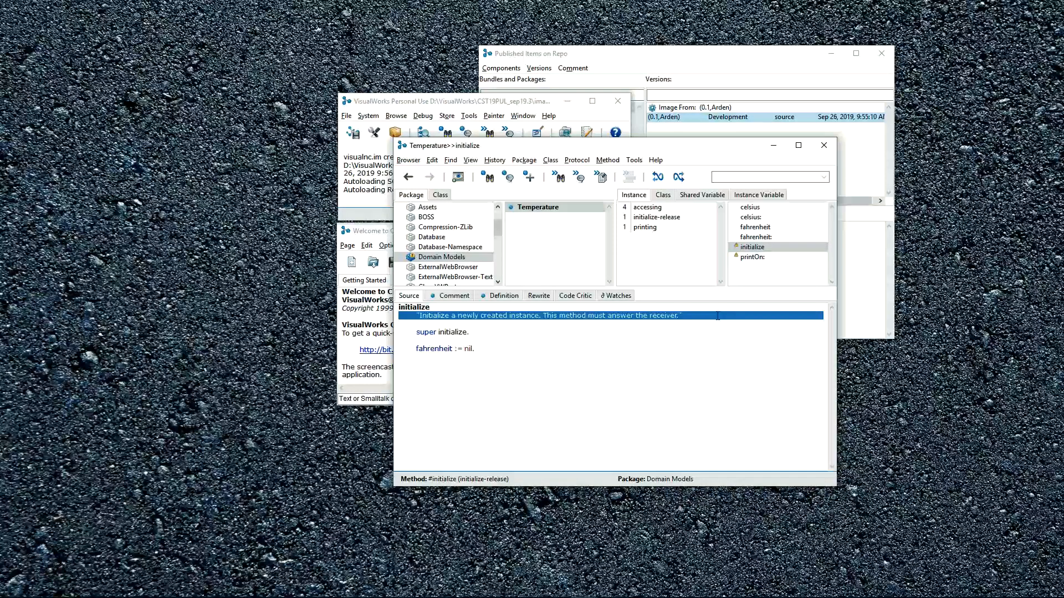
pyautogui.press('Delete')
pyautogui.press('Down')
pyautogui.press('Down')
pyautogui.press('Delete')
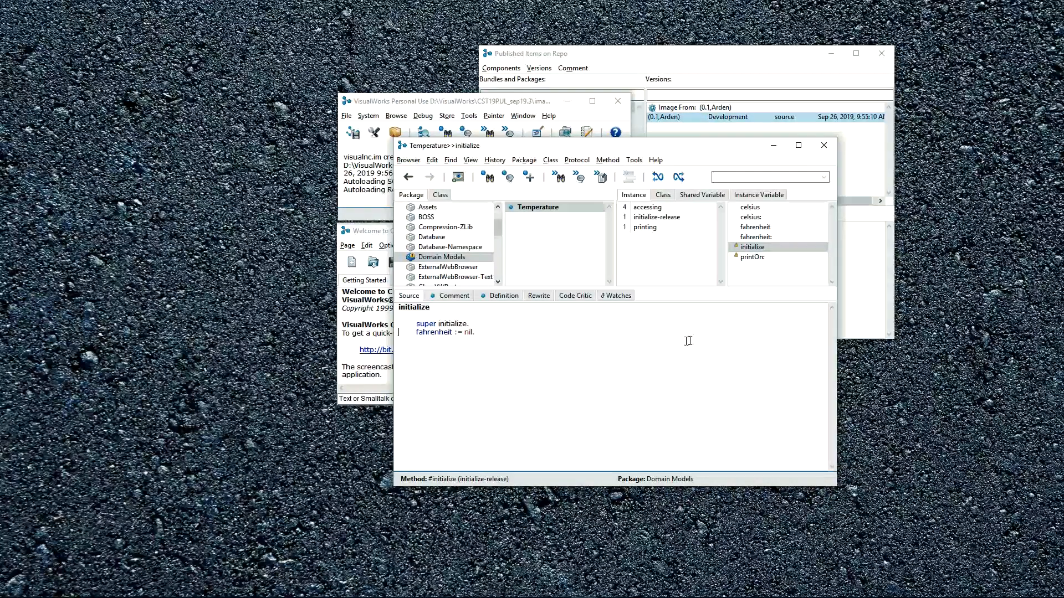
pyautogui.rightClick(560, 354)
pyautogui.click(562, 355)
# - Publish the Domain Models package as version 0.1.1 with blessing level Development and no blessing comment
pyautogui.rightClick(441, 261)
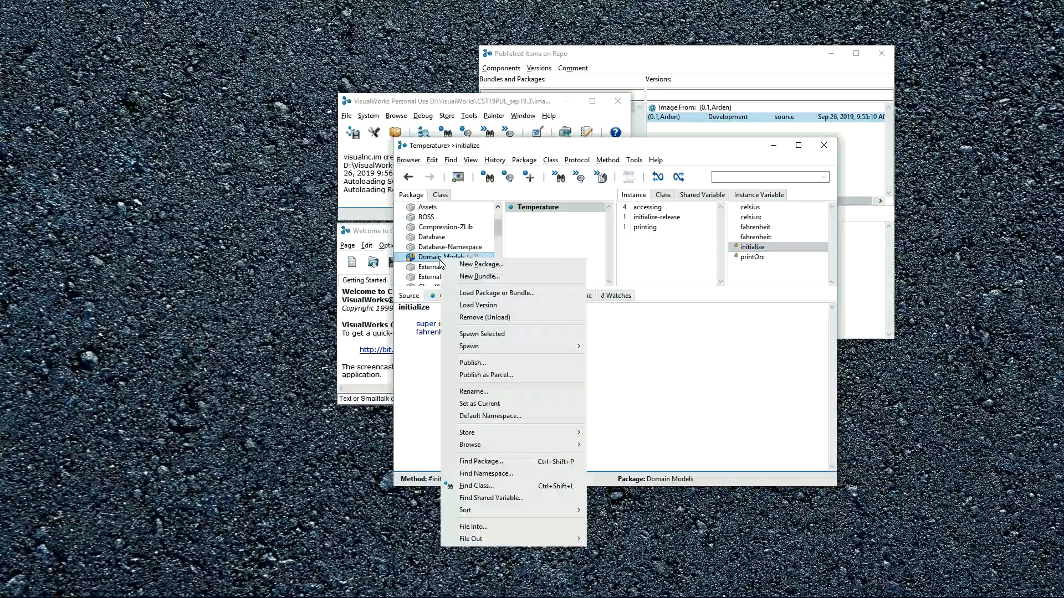
pyautogui.click(480, 363)
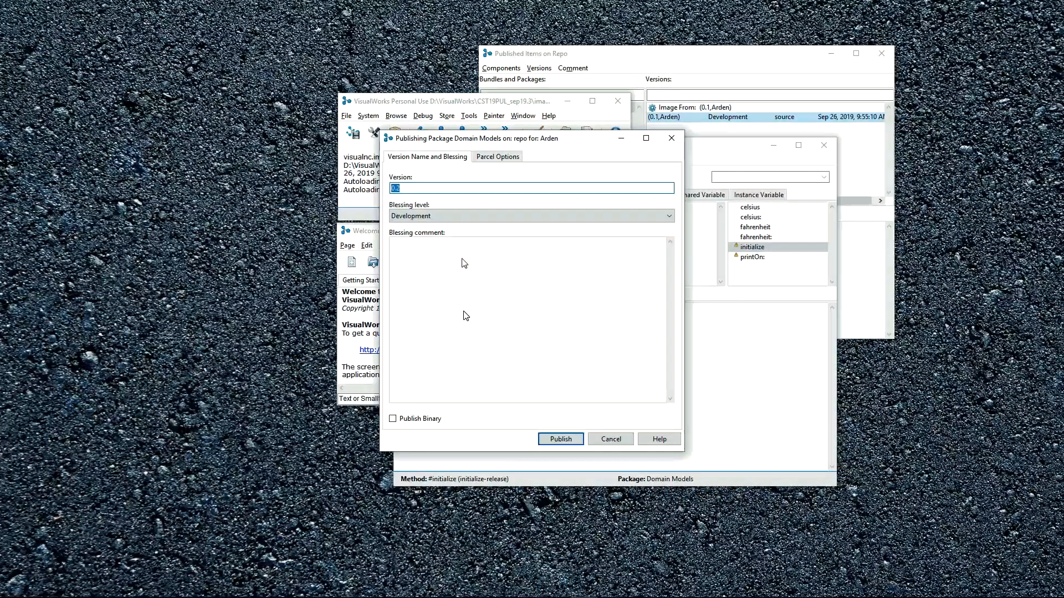
pyautogui.click(441, 189)
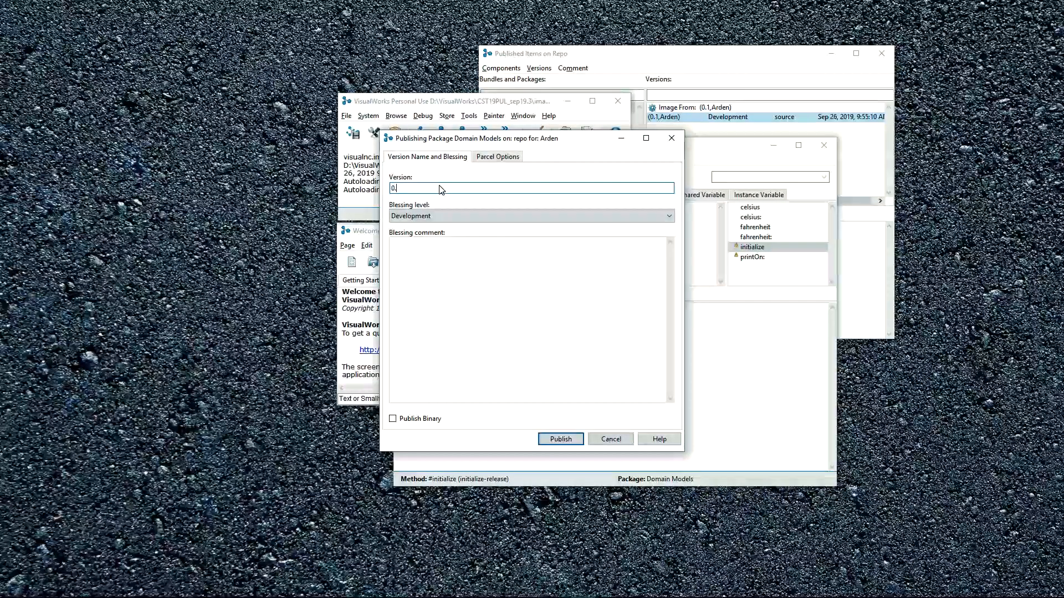
pyautogui.write('.1')
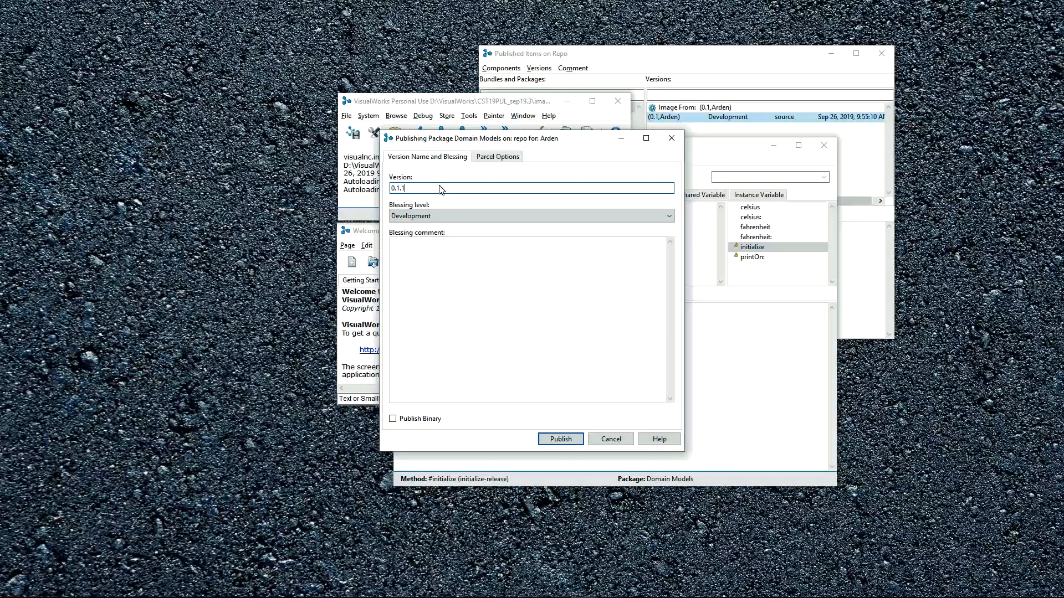
pyautogui.click(561, 439)
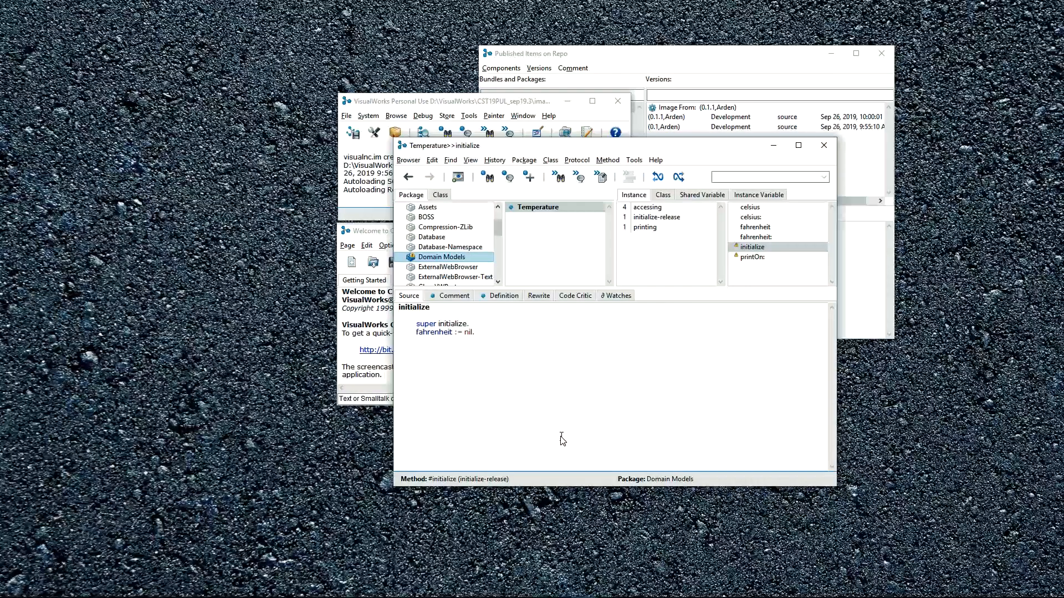